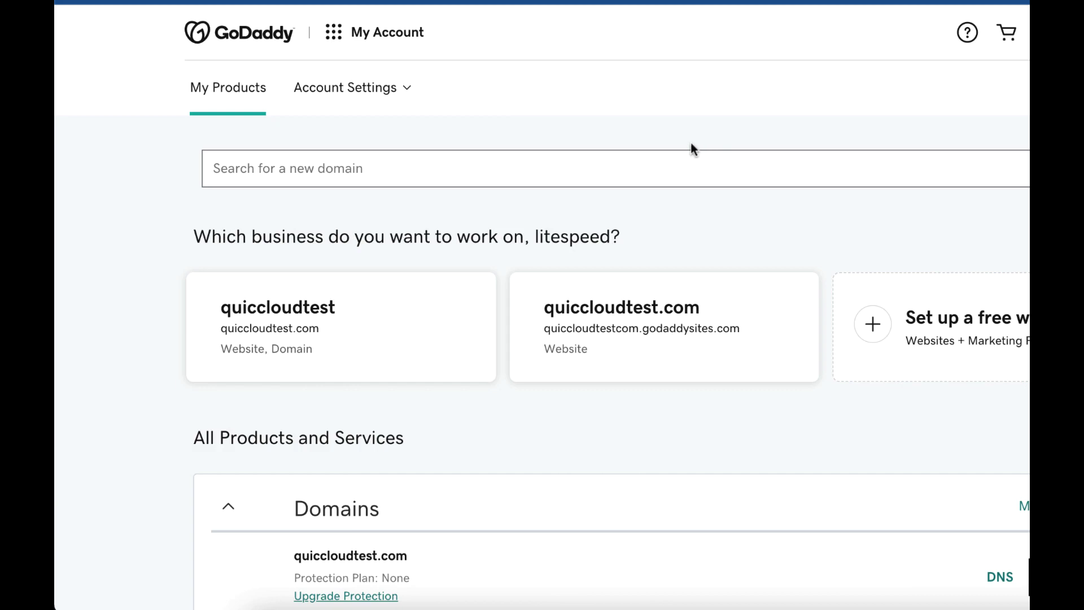
Step: Switch off the built-in CDN in the managed WordPress site's hosting settings
{"action": "left_click", "coordinate": [411, 34]}
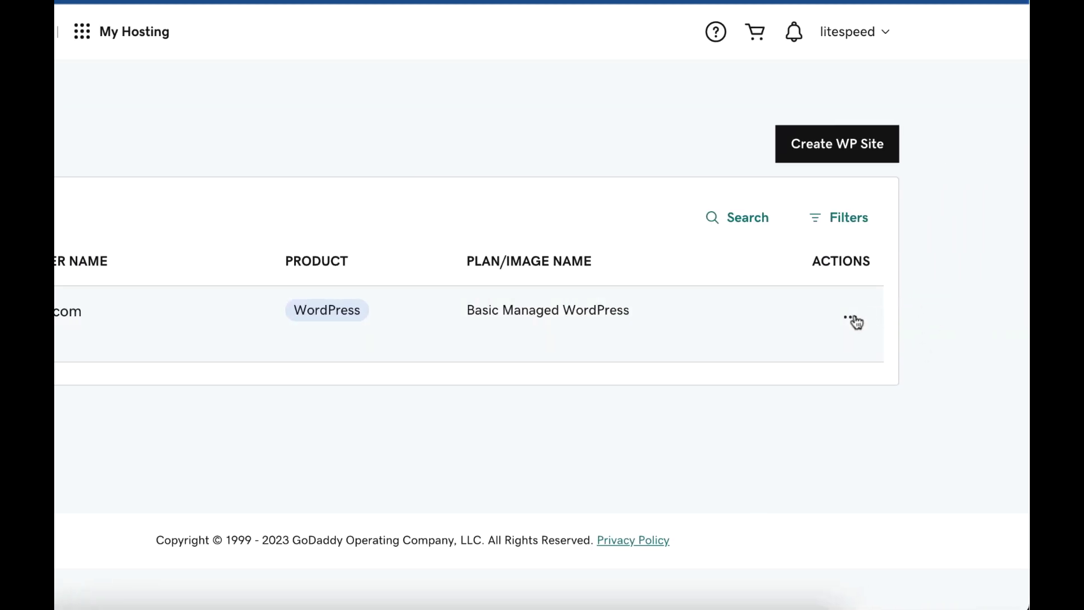
{"action": "left_click", "coordinate": [853, 319]}
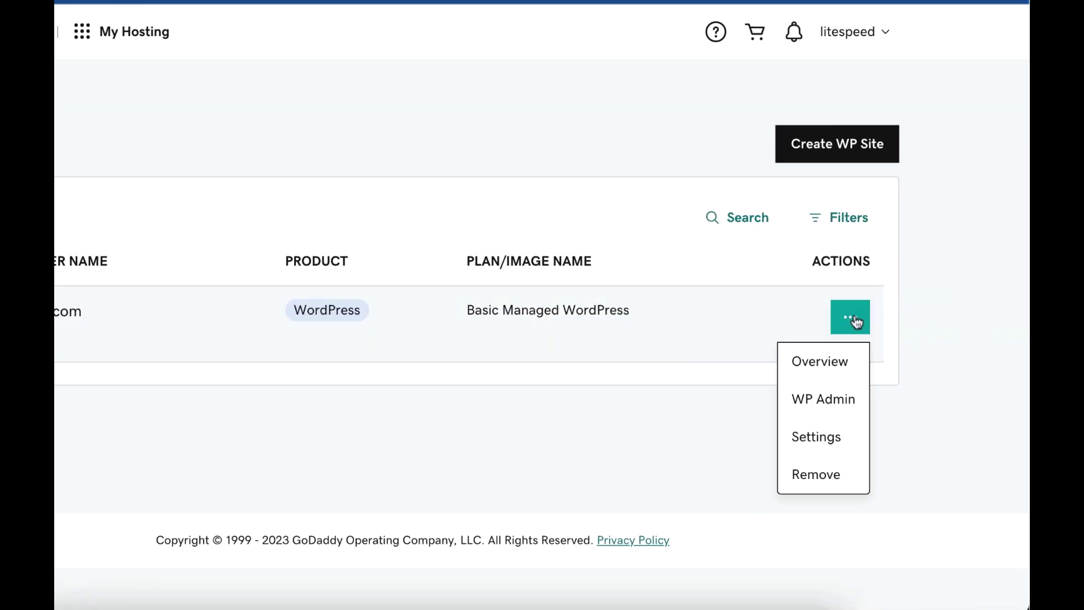
{"action": "left_click", "coordinate": [830, 436]}
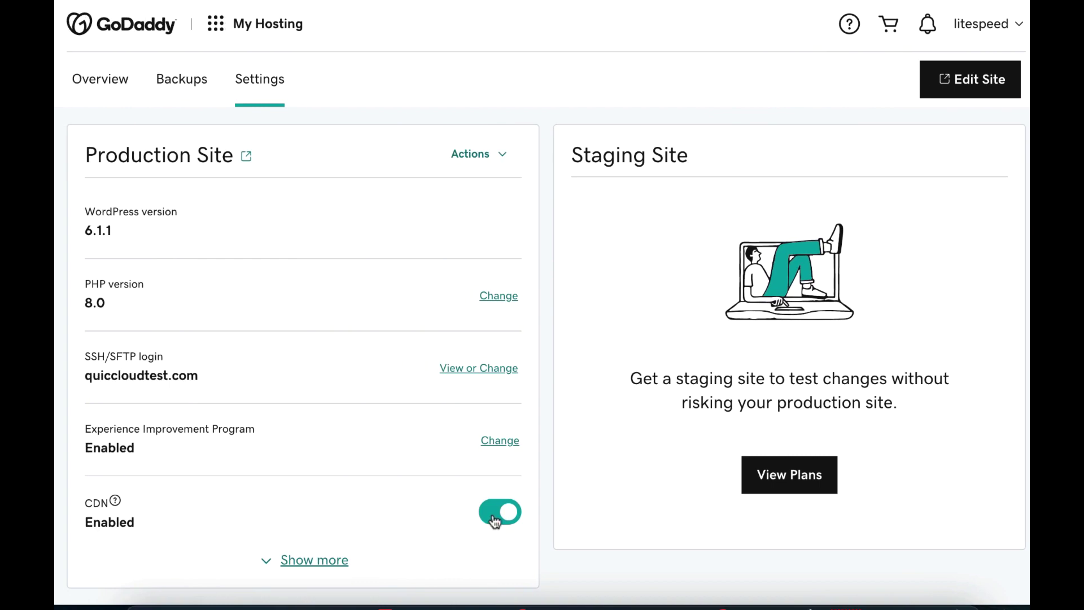
{"action": "left_click", "coordinate": [494, 517]}
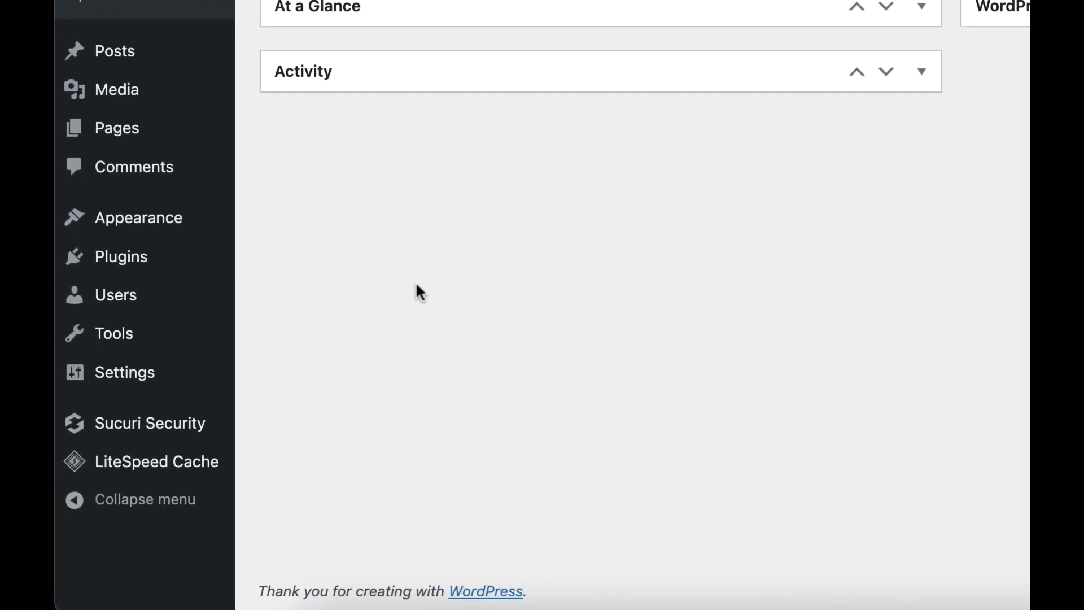
Step: From LiteSpeed Cache's QUIC.cloud CDN Setup tab, start Link to QUIC.cloud
{"action": "mouse_move", "coordinate": [150, 456]}
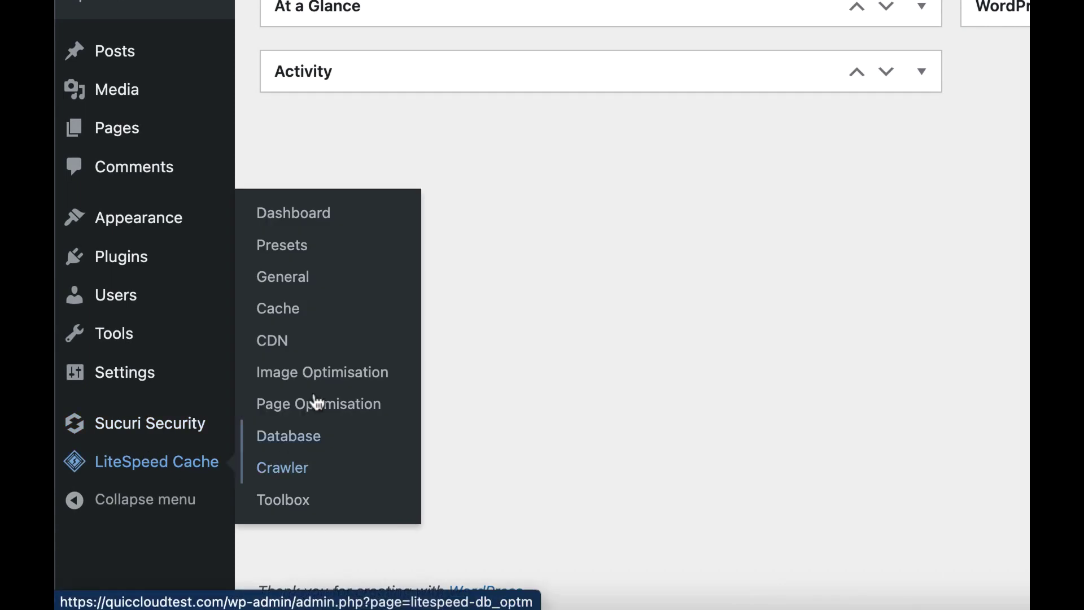
{"action": "left_click", "coordinate": [312, 341]}
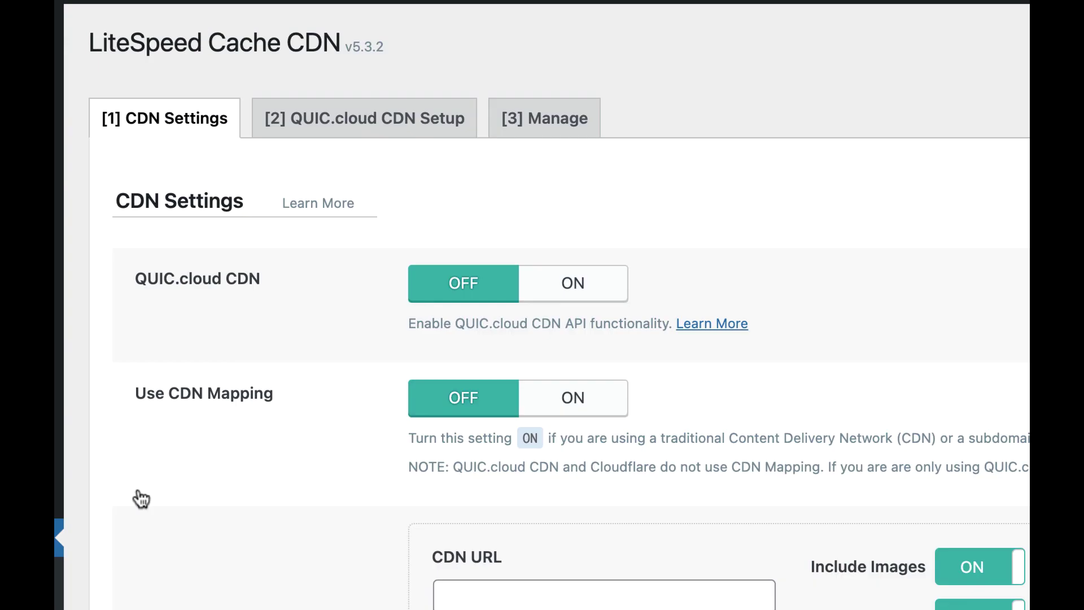
{"action": "left_click", "coordinate": [327, 131]}
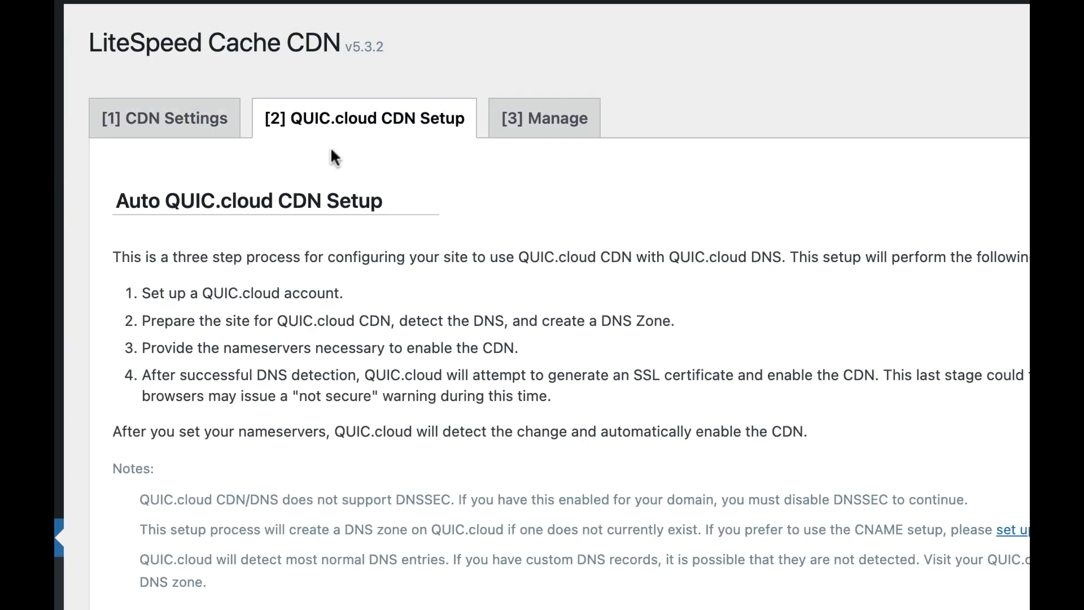
{"action": "scroll", "coordinate": [368, 317], "scroll_direction": "down", "scroll_amount": 3}
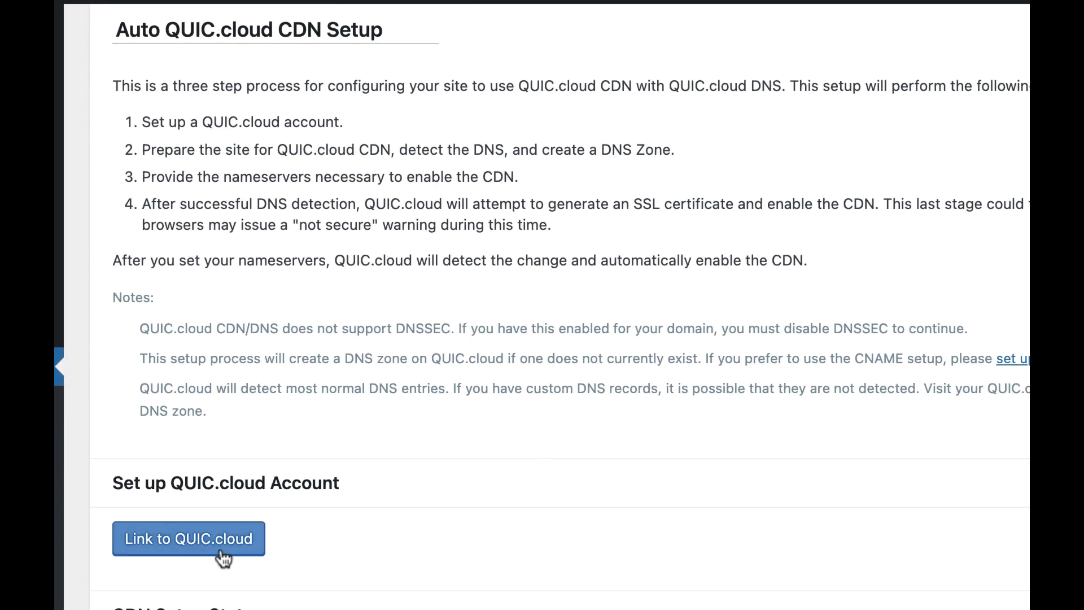
{"action": "left_click", "coordinate": [224, 558]}
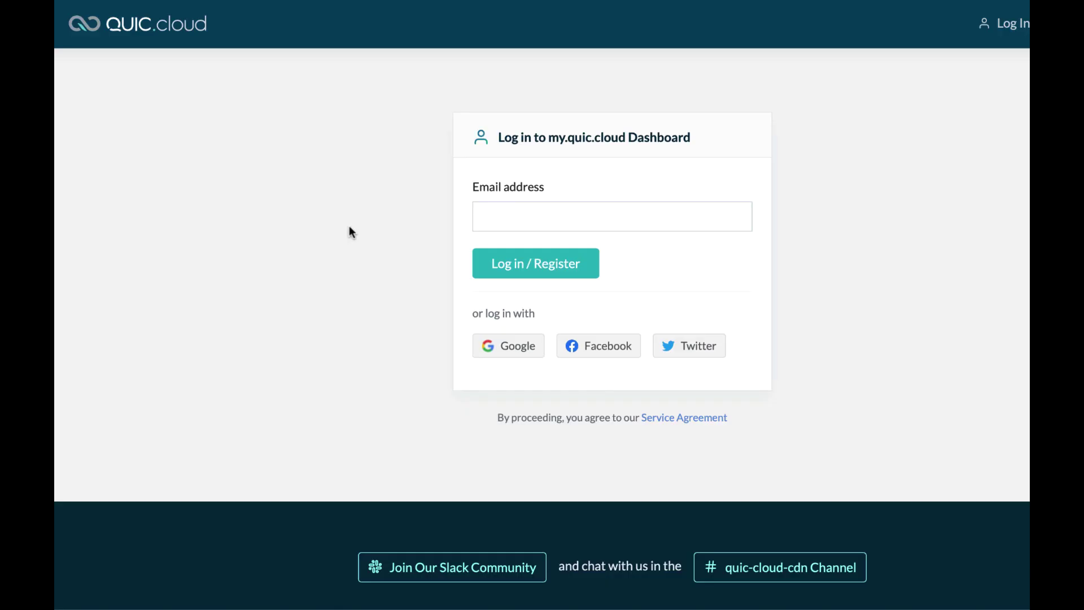
Step: Log in to QUIC.cloud using the first Google account listed
{"action": "left_click", "coordinate": [494, 344]}
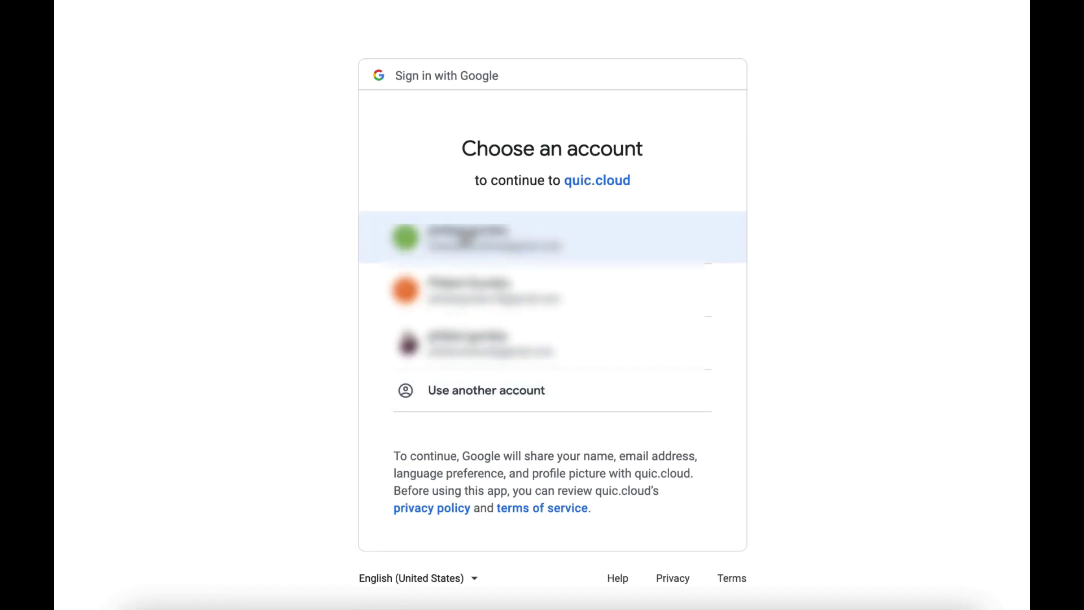
{"action": "left_click", "coordinate": [466, 237]}
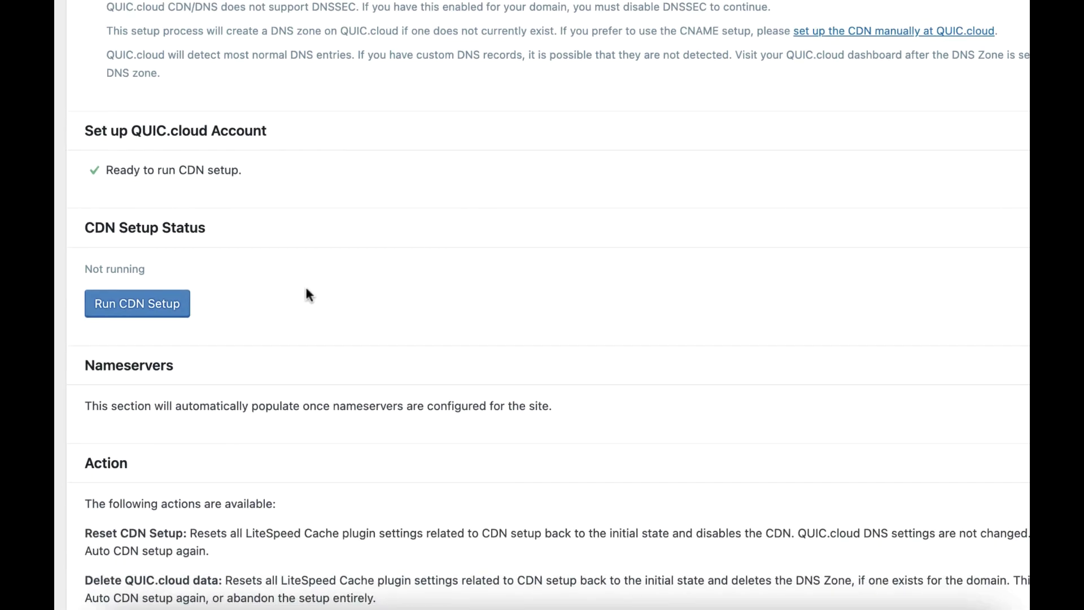
Step: Run CDN Setup and confirm the CDN Setup Status reads In Progress
{"action": "left_click", "coordinate": [143, 311]}
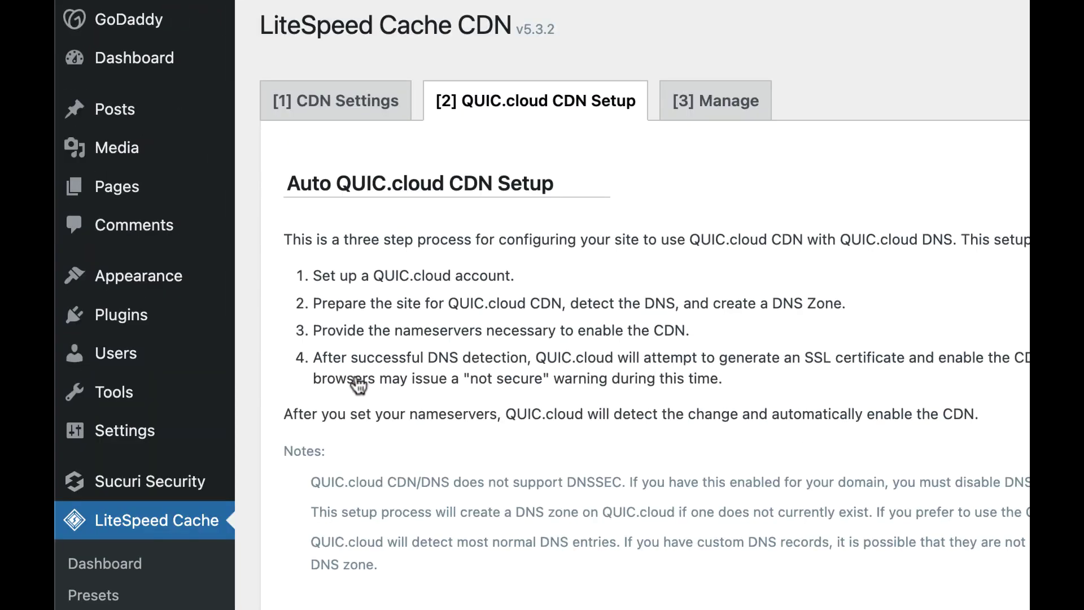
{"action": "scroll", "coordinate": [358, 386], "scroll_direction": "down", "scroll_amount": 6}
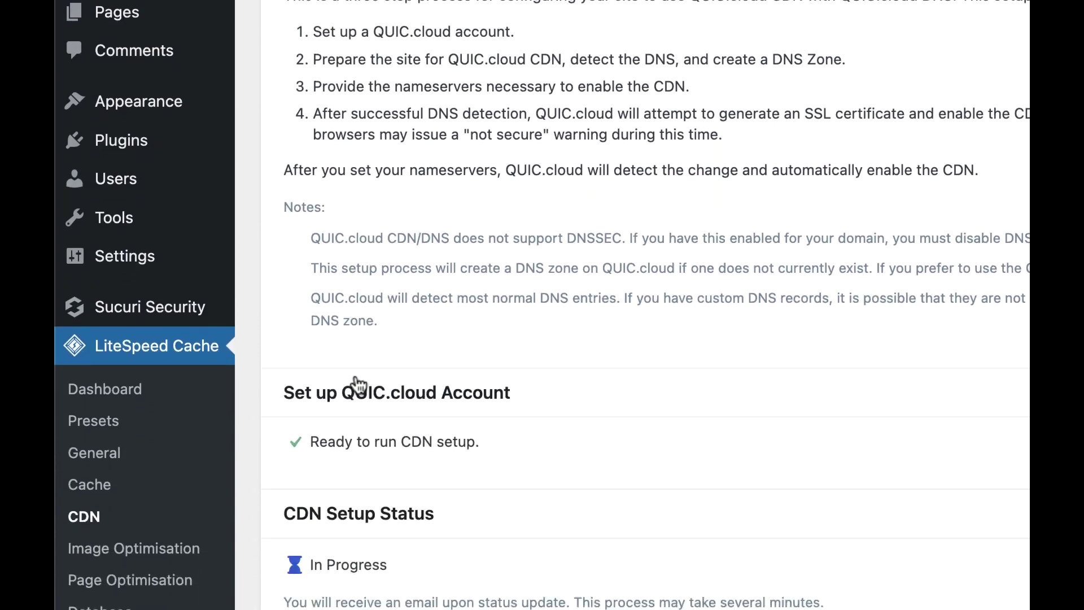
{"action": "scroll", "coordinate": [359, 386], "scroll_direction": "down", "scroll_amount": 2}
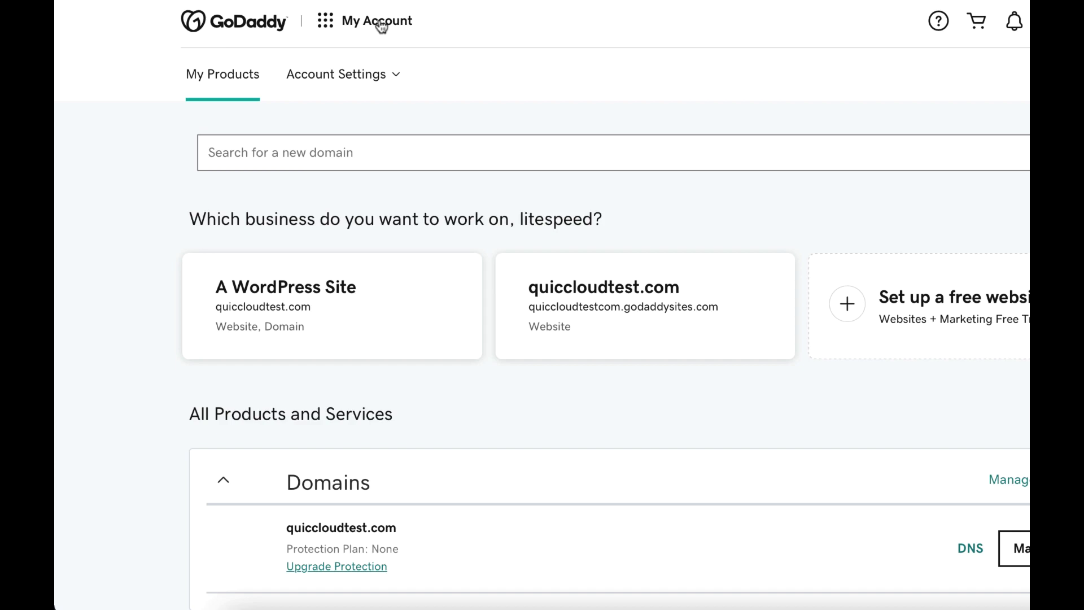
Step: Open Edit nameservers for quiccloudtest.com from GoDaddy's domain list
{"action": "left_click", "coordinate": [382, 27]}
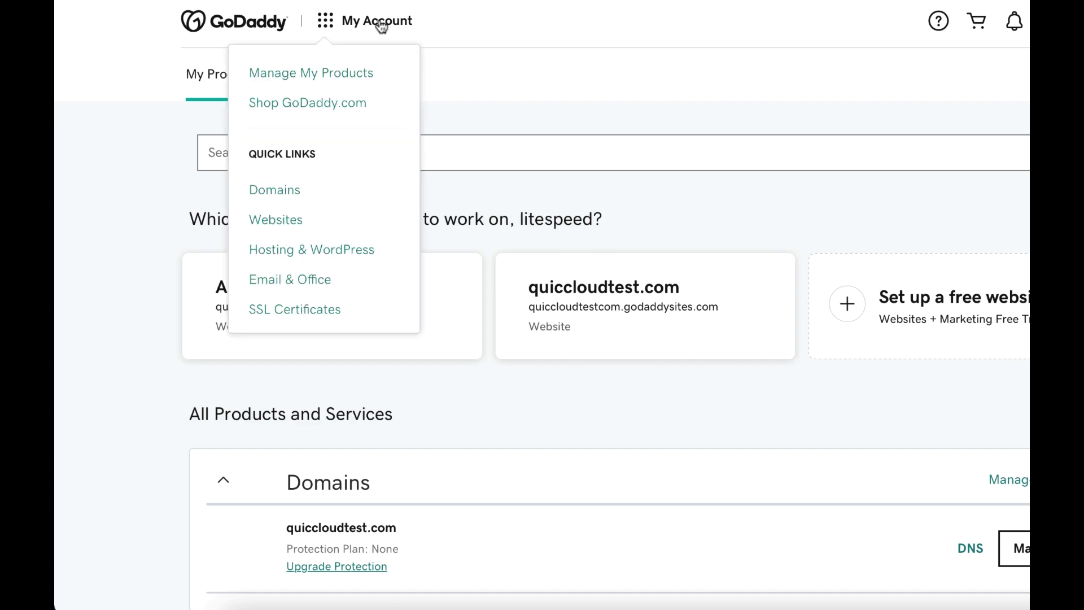
{"action": "left_click", "coordinate": [303, 187]}
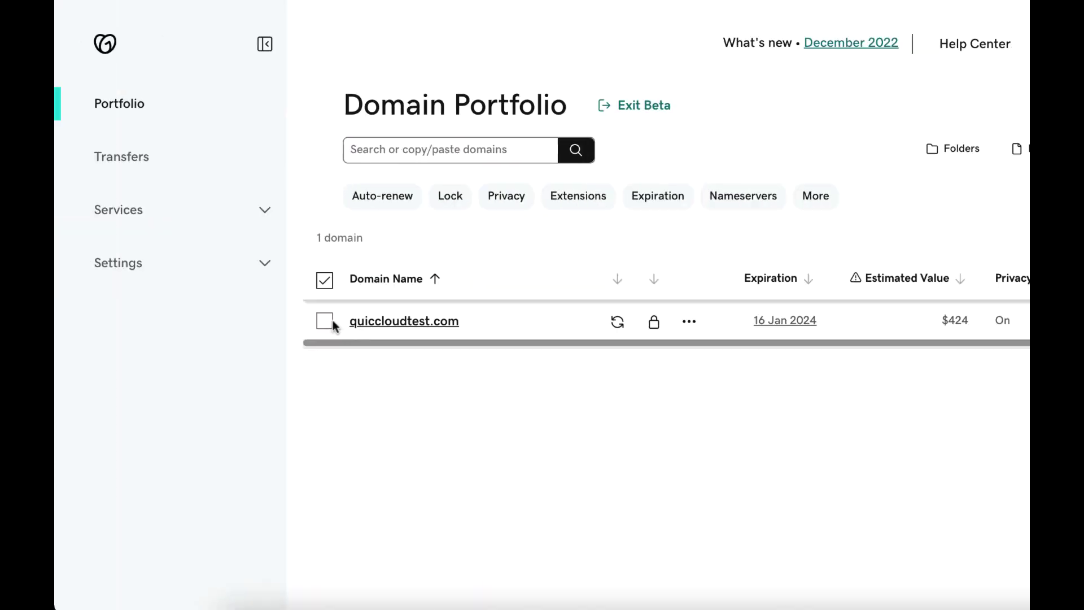
{"action": "left_click", "coordinate": [323, 318]}
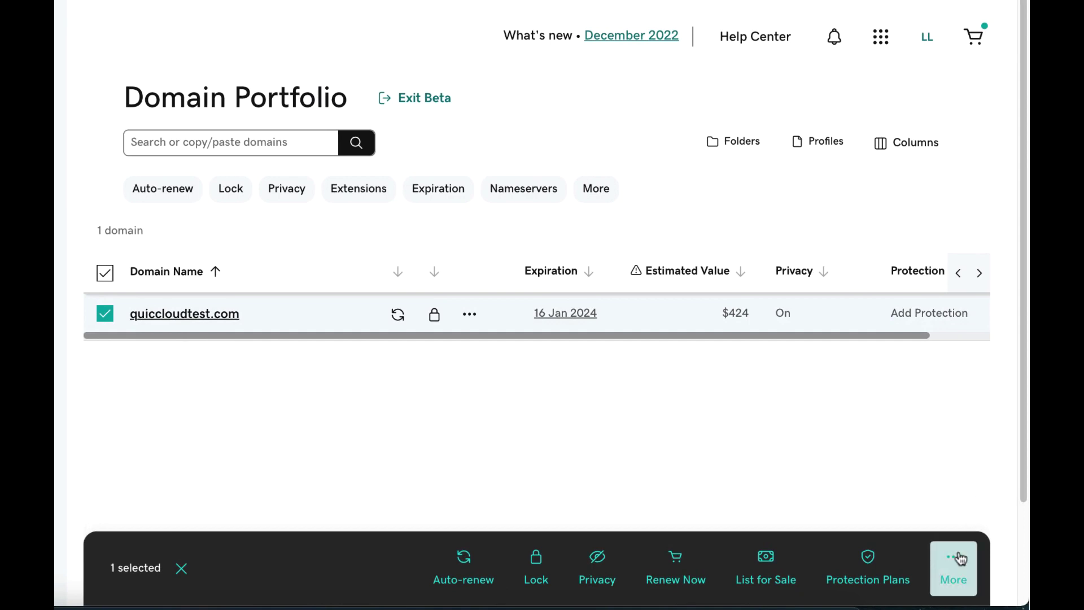
{"action": "left_click", "coordinate": [986, 560]}
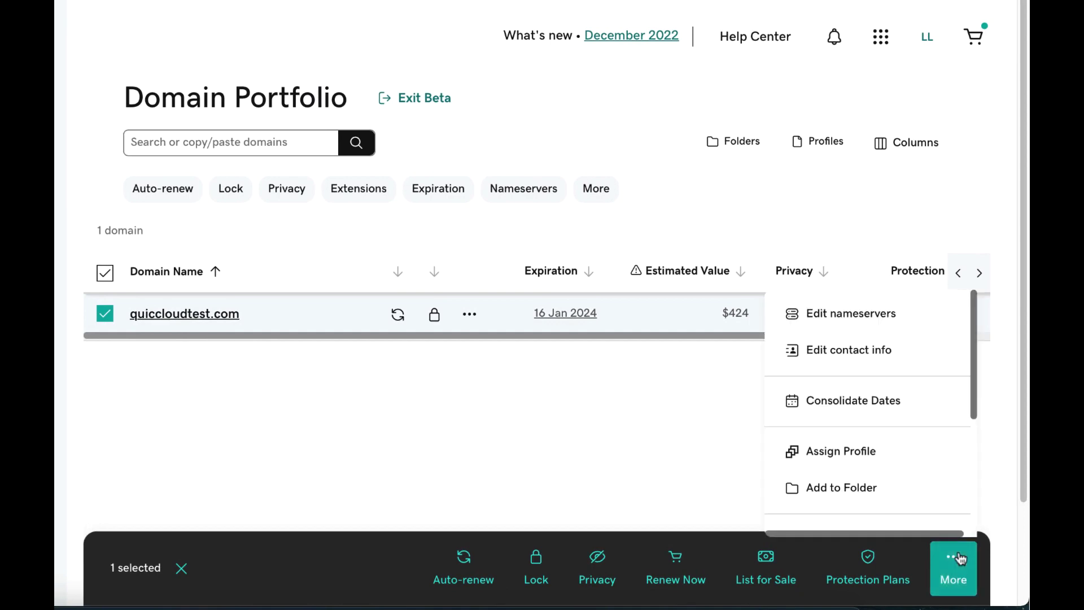
{"action": "left_click", "coordinate": [879, 315]}
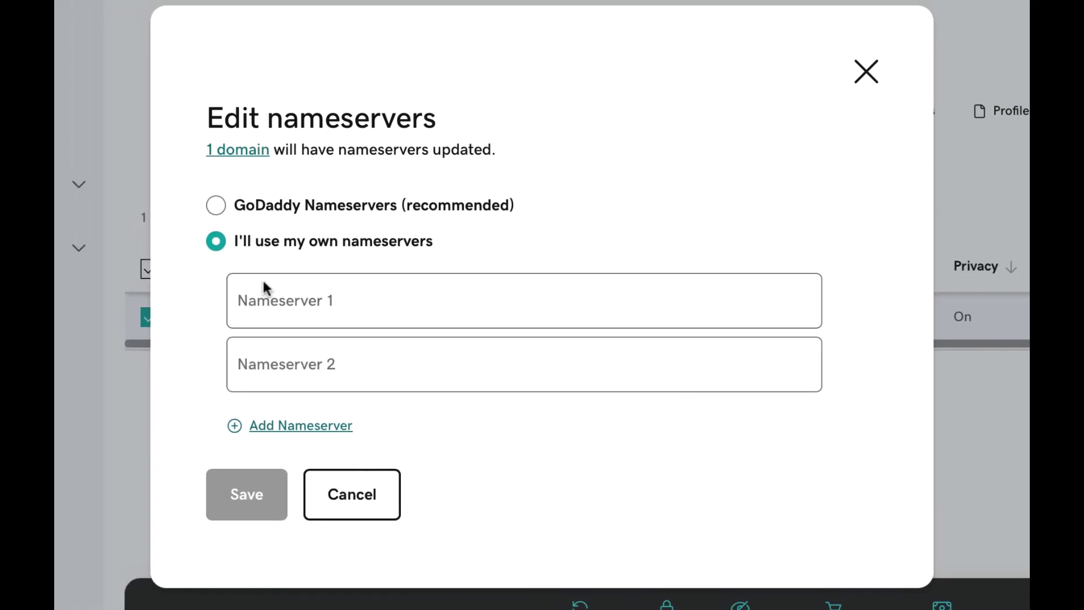
Step: Enter kevin.quicns.net and jon.quicns.org as the custom nameservers and save
{"action": "type", "text": "kevin.quicns.net"}
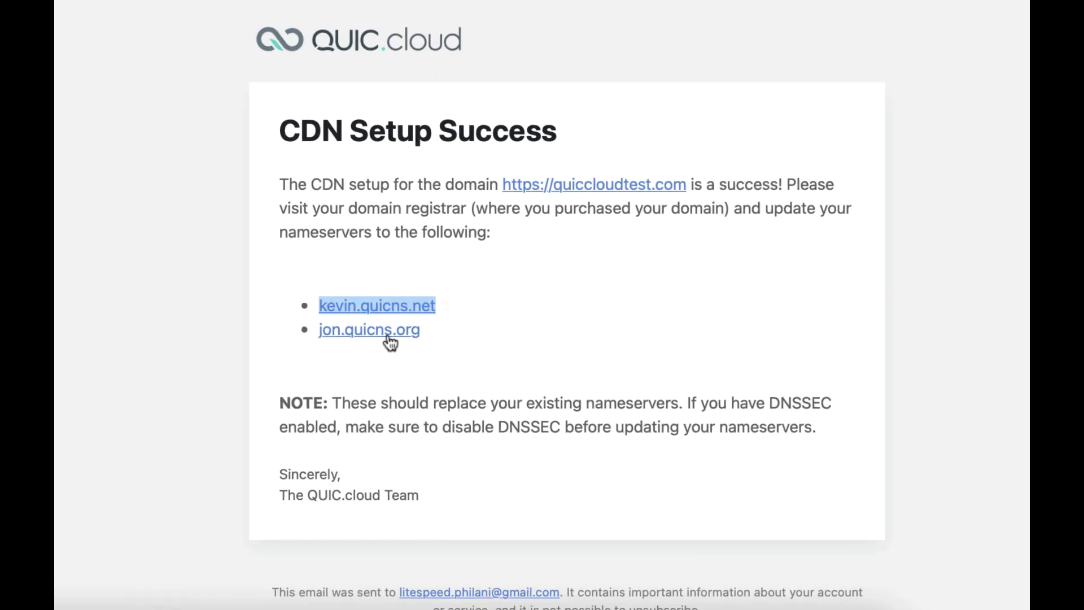
{"action": "left_click_drag", "start_coordinate": [490, 332], "coordinate": [318, 333]}
{"action": "key", "text": "ctrl+c"}
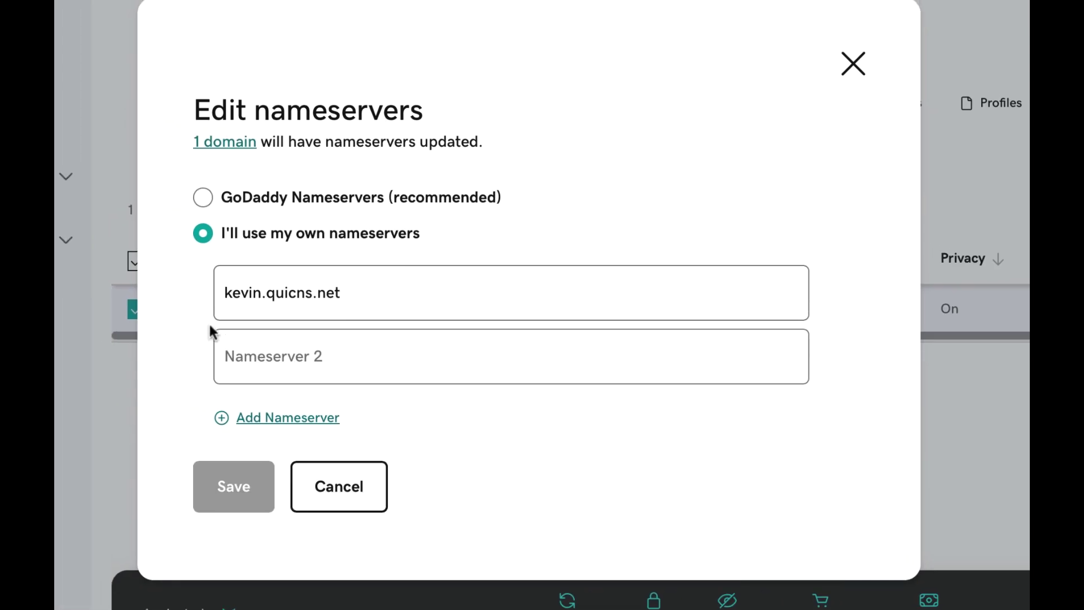
{"action": "left_click", "coordinate": [289, 354]}
{"action": "key", "text": "ctrl+v"}
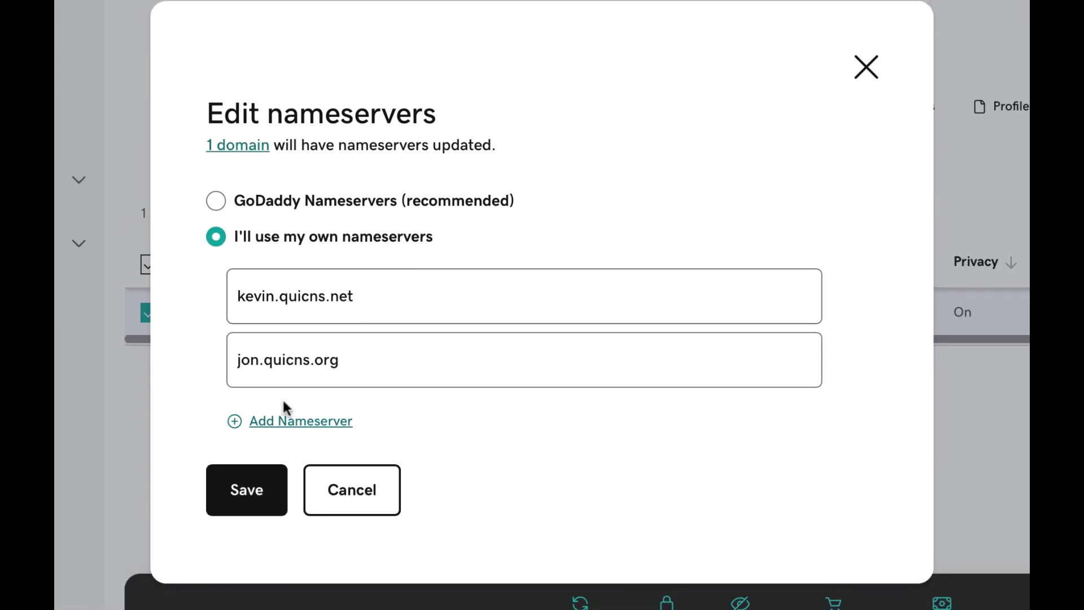
{"action": "left_click", "coordinate": [248, 505]}
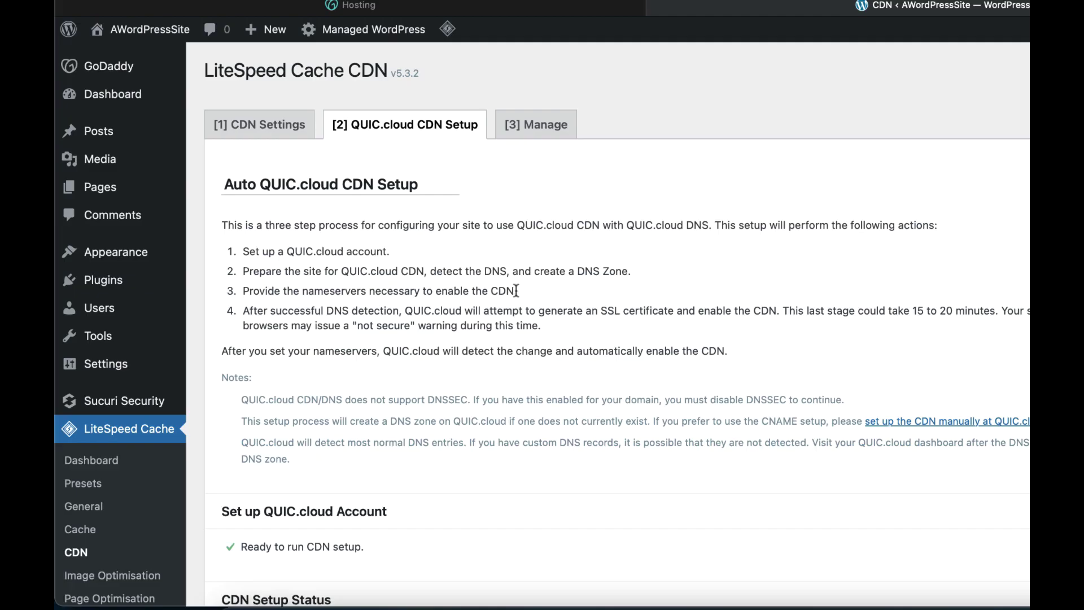
Step: Refresh the CDN setup status to Done and scroll to the QUIC.cloud account section
{"action": "scroll", "coordinate": [515, 294], "scroll_direction": "down", "scroll_amount": 6}
{"action": "left_click", "coordinate": [323, 535]}
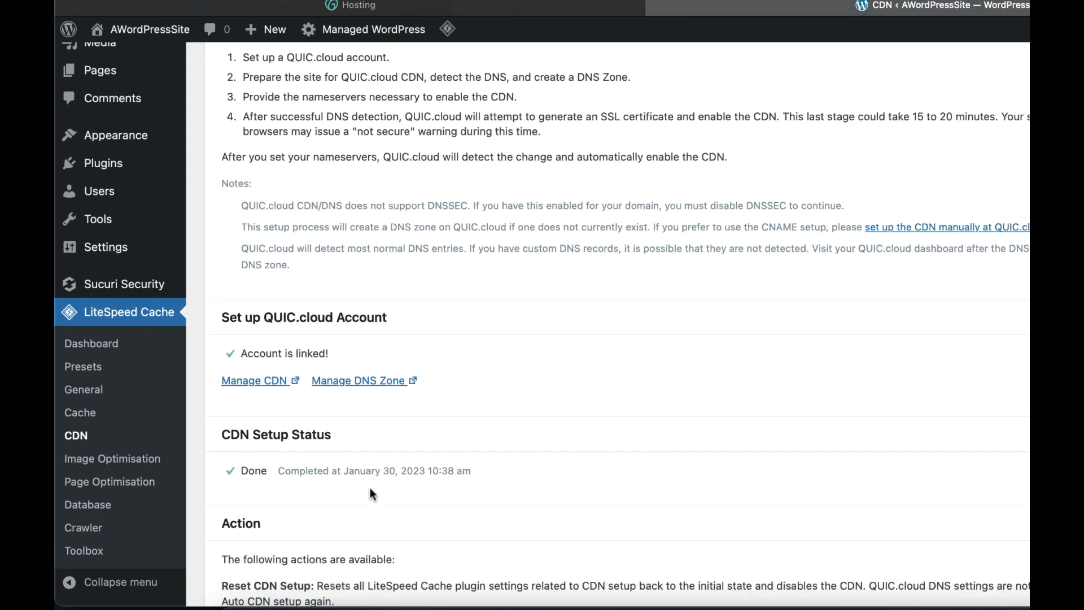
{"action": "scroll", "coordinate": [370, 490], "scroll_direction": "down", "scroll_amount": 1}
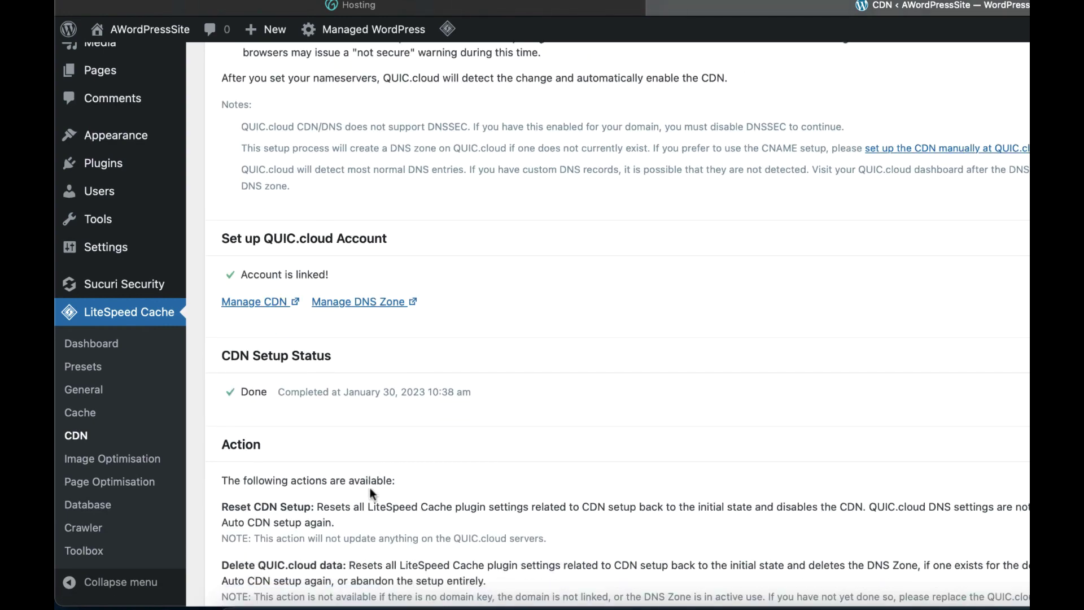
{"action": "scroll", "coordinate": [371, 490], "scroll_direction": "down", "scroll_amount": 4}
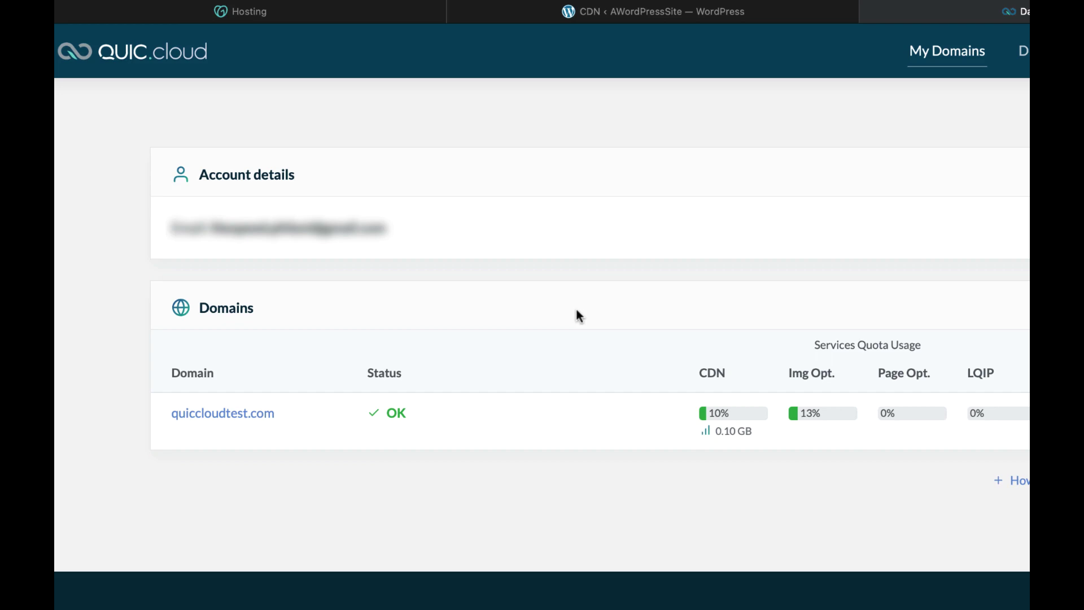
Step: Open quiccloudtest.com's QUIC.cloud DNS zone, showing its three A records to 160.153.138.10
{"action": "left_click", "coordinate": [215, 413]}
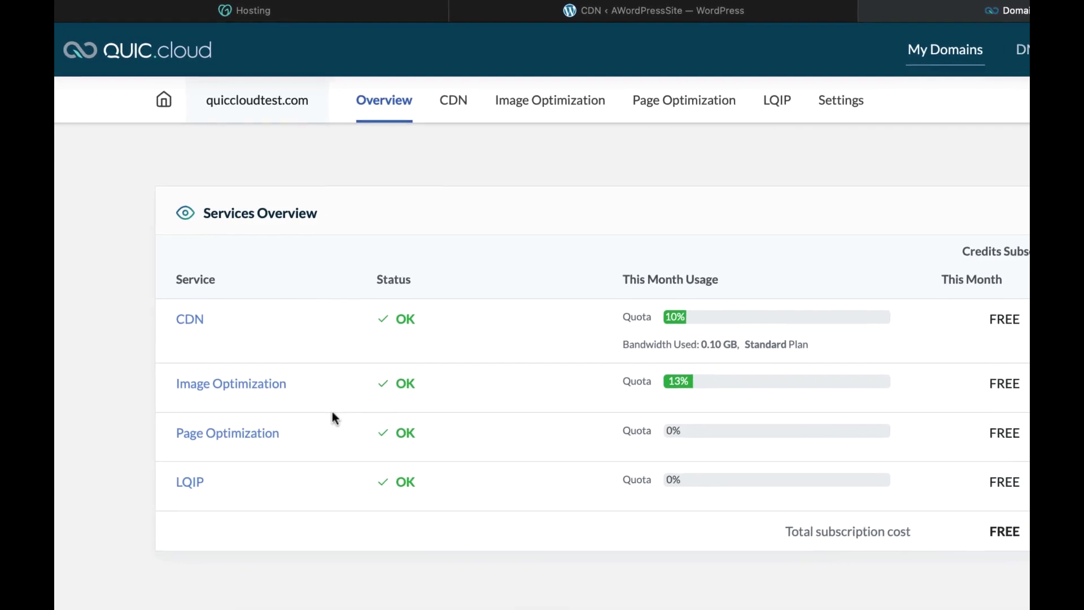
{"action": "scroll", "coordinate": [237, 393], "scroll_direction": "down", "scroll_amount": 3}
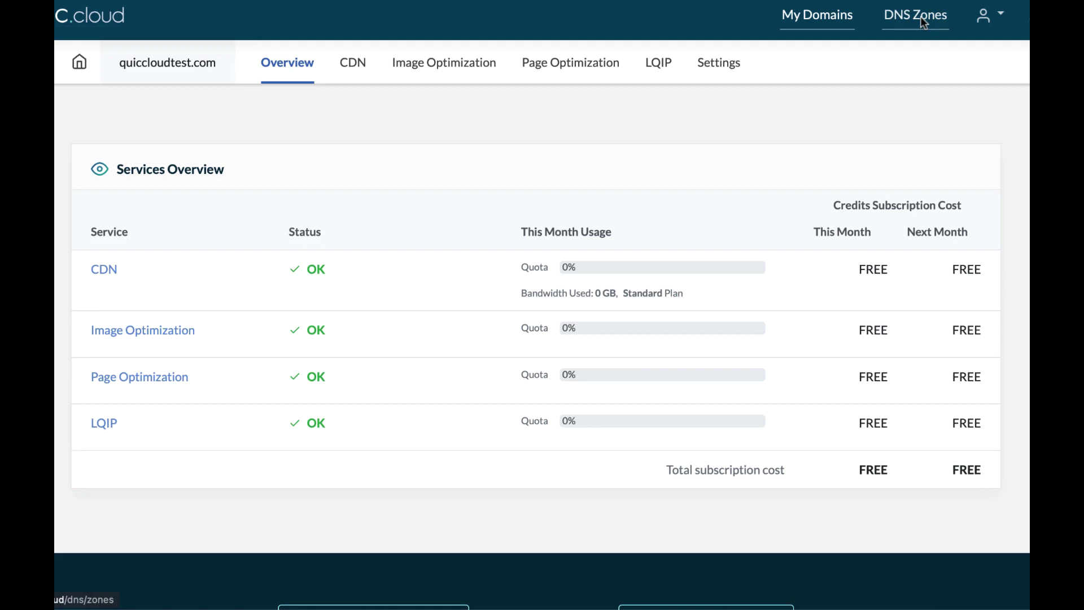
{"action": "left_click", "coordinate": [924, 24]}
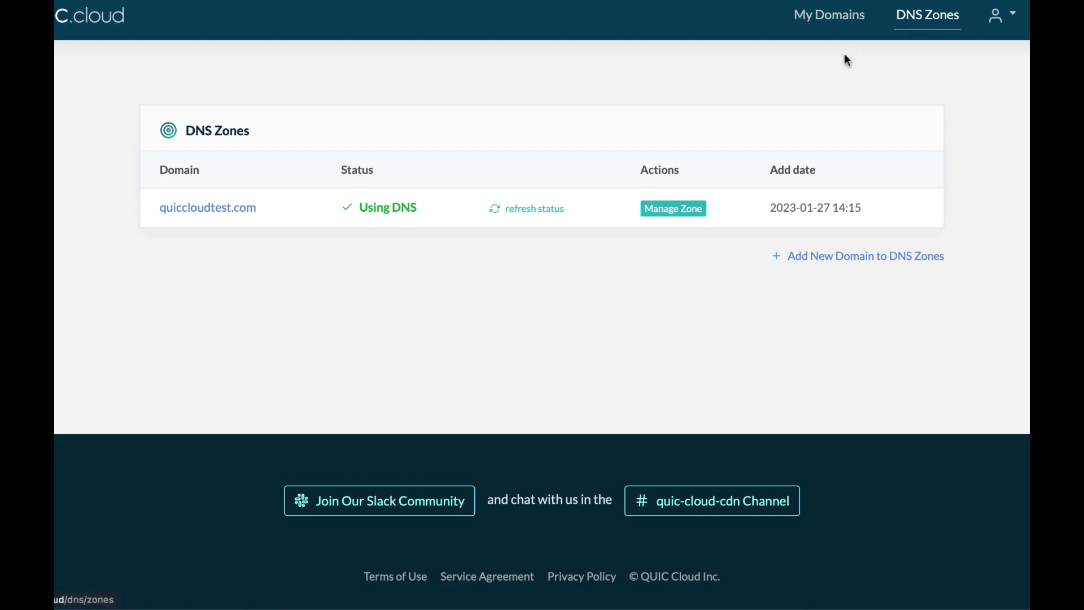
{"action": "left_click", "coordinate": [218, 207]}
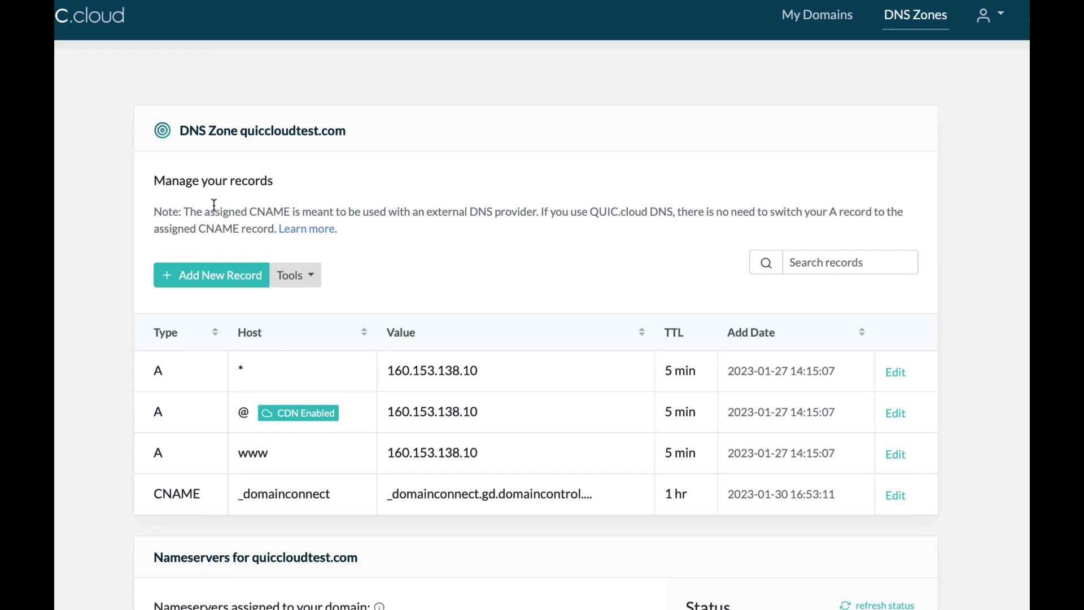
Step: Open quiccloudtest.com's DNS records through GoDaddy's DNS Manage Zones
{"action": "left_click", "coordinate": [354, 19]}
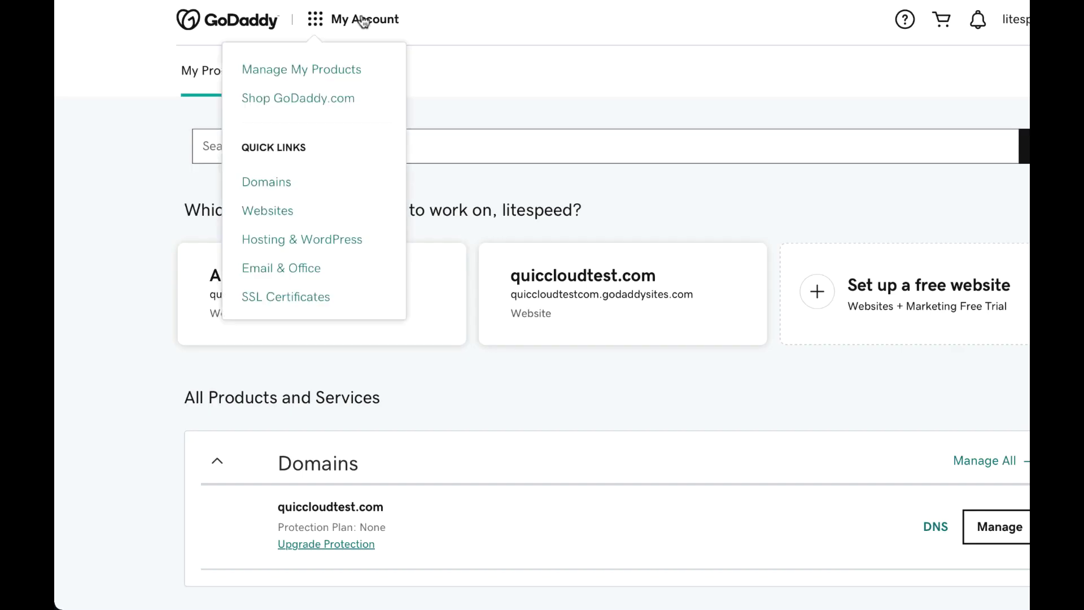
{"action": "left_click", "coordinate": [270, 181]}
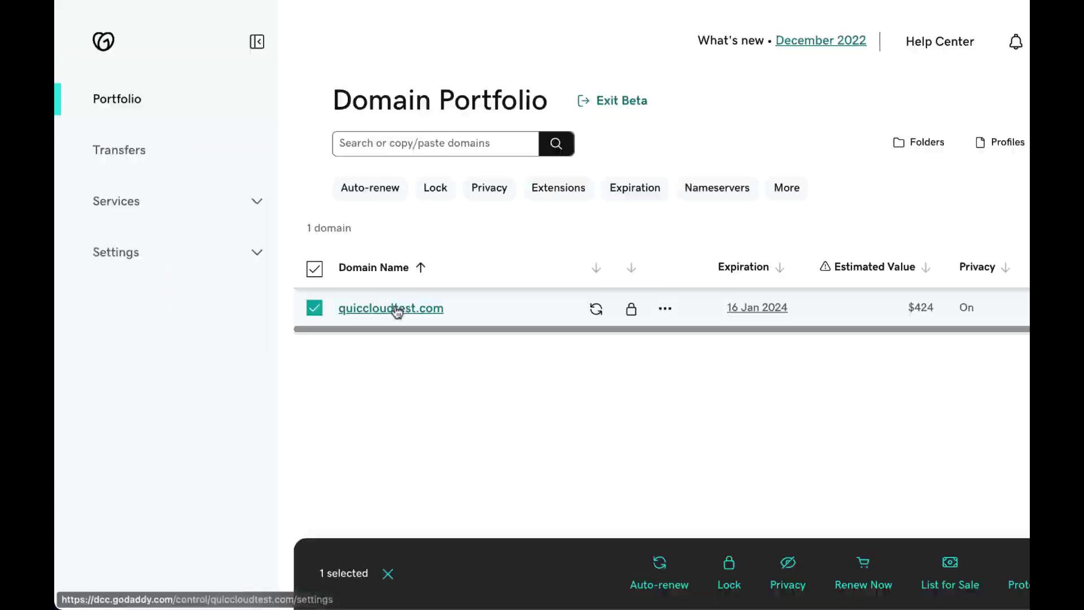
{"action": "left_click", "coordinate": [395, 308]}
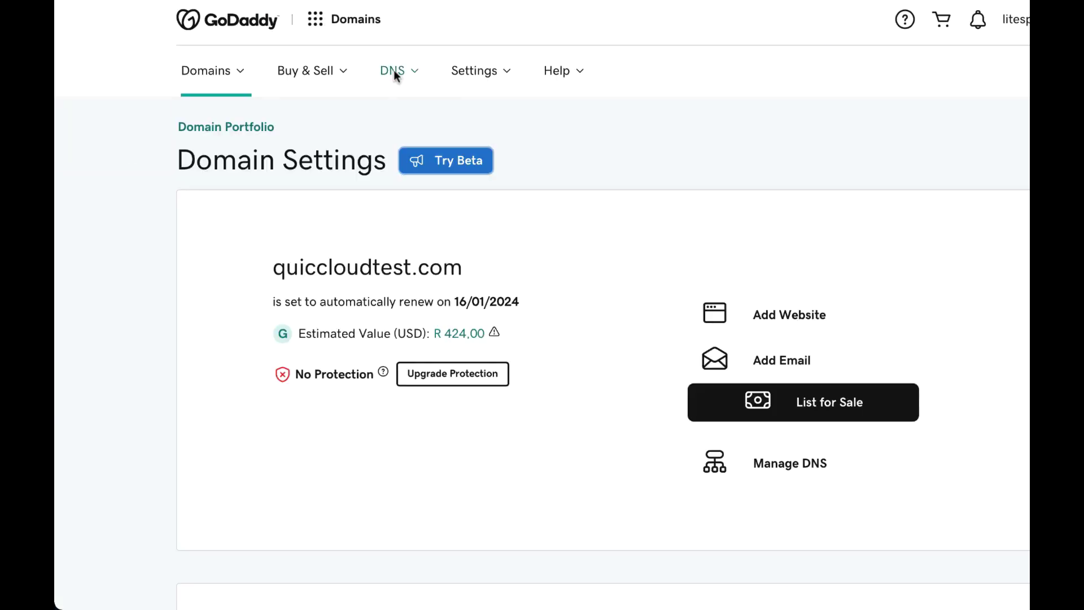
{"action": "left_click", "coordinate": [394, 69]}
{"action": "left_click", "coordinate": [426, 167]}
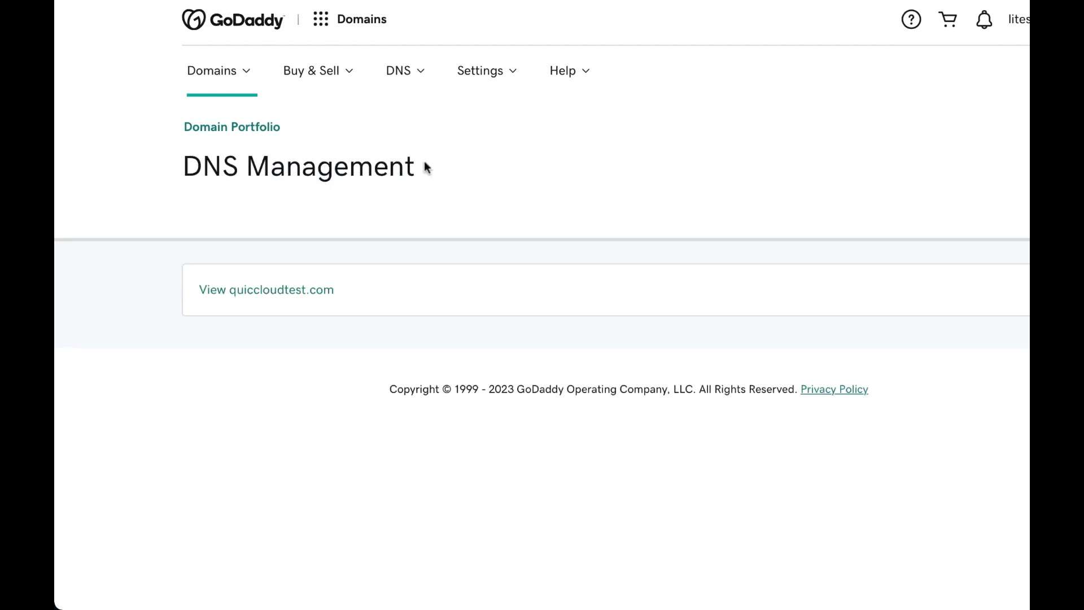
{"action": "left_click", "coordinate": [306, 289]}
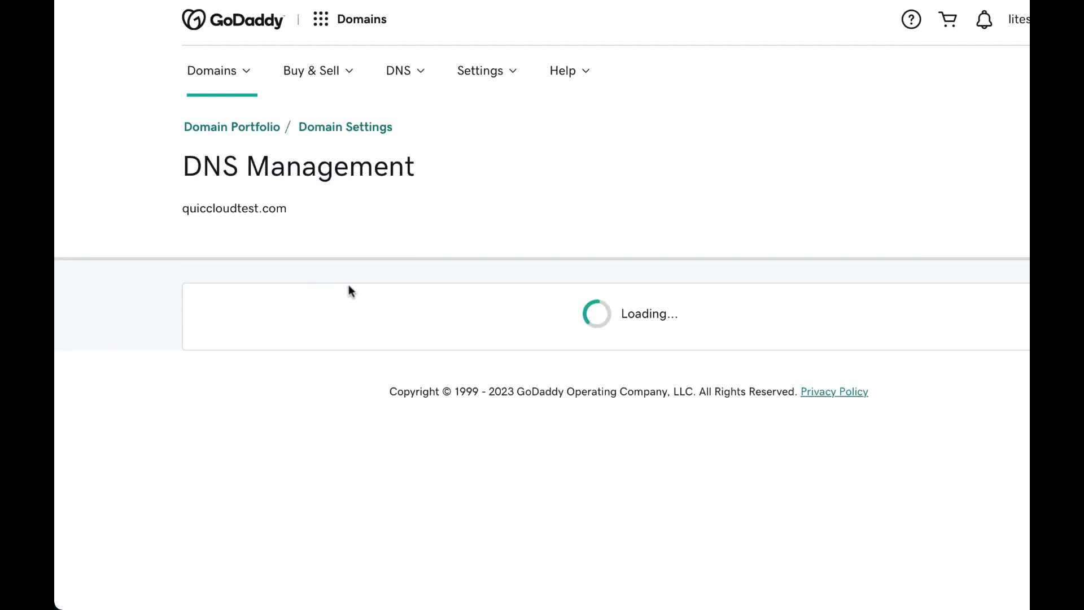
{"action": "scroll", "coordinate": [349, 287], "scroll_direction": "down", "scroll_amount": 3}
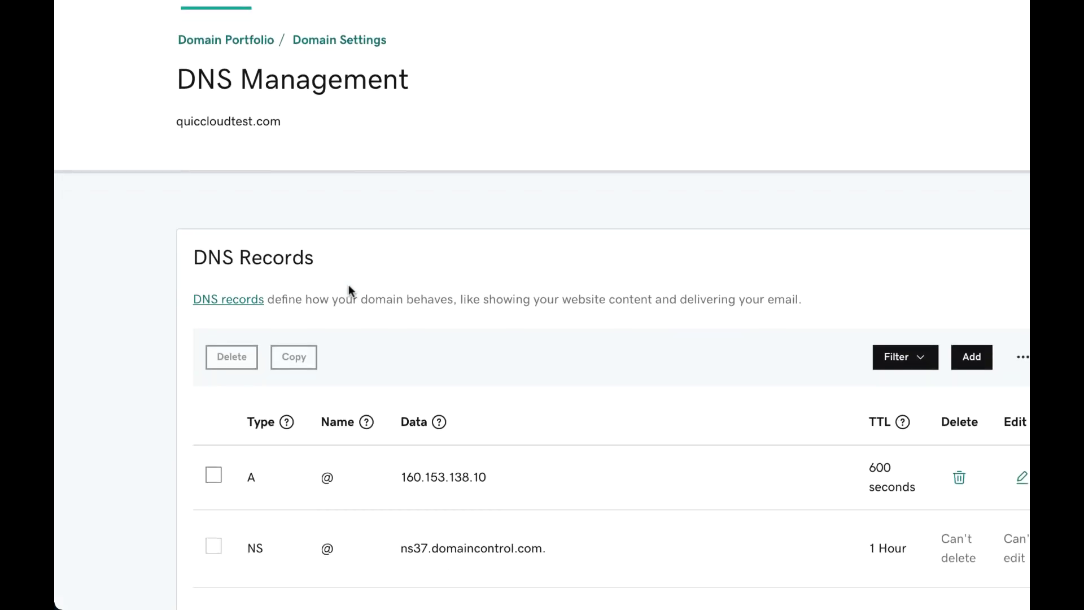
{"action": "scroll", "coordinate": [348, 286], "scroll_direction": "down", "scroll_amount": 3}
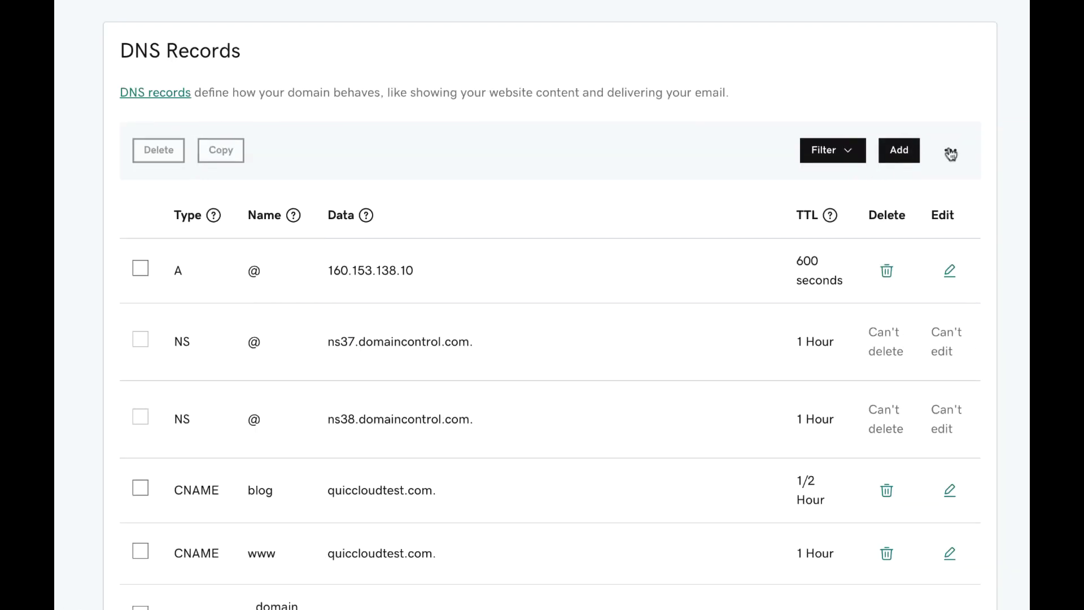
Step: Export the quiccloudtest.com zone file, allow the download, and return to QUIC.cloud
{"action": "left_click", "coordinate": [949, 155]}
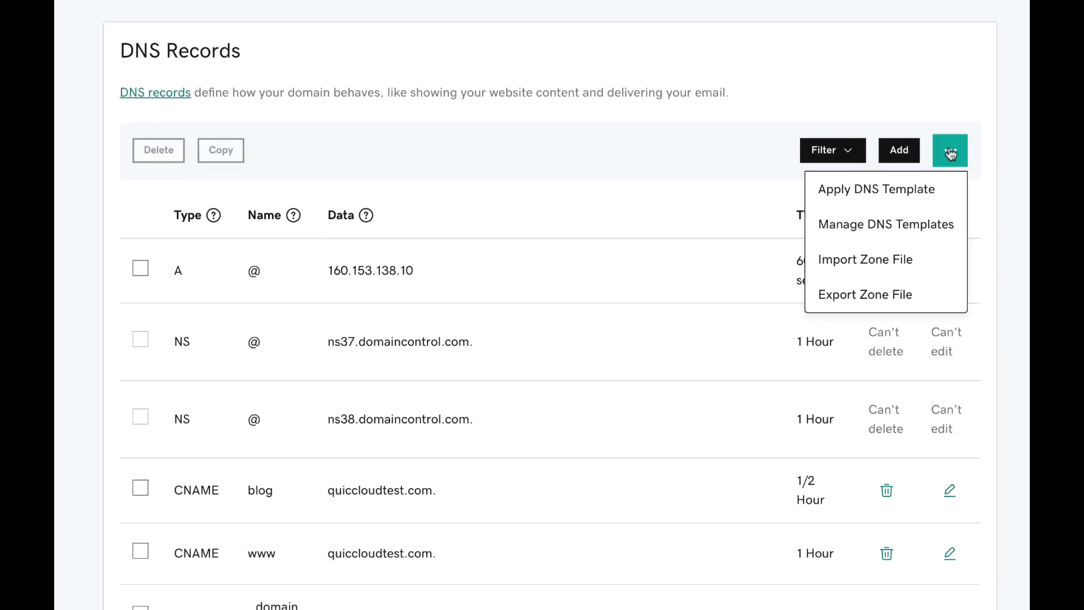
{"action": "left_click", "coordinate": [882, 293]}
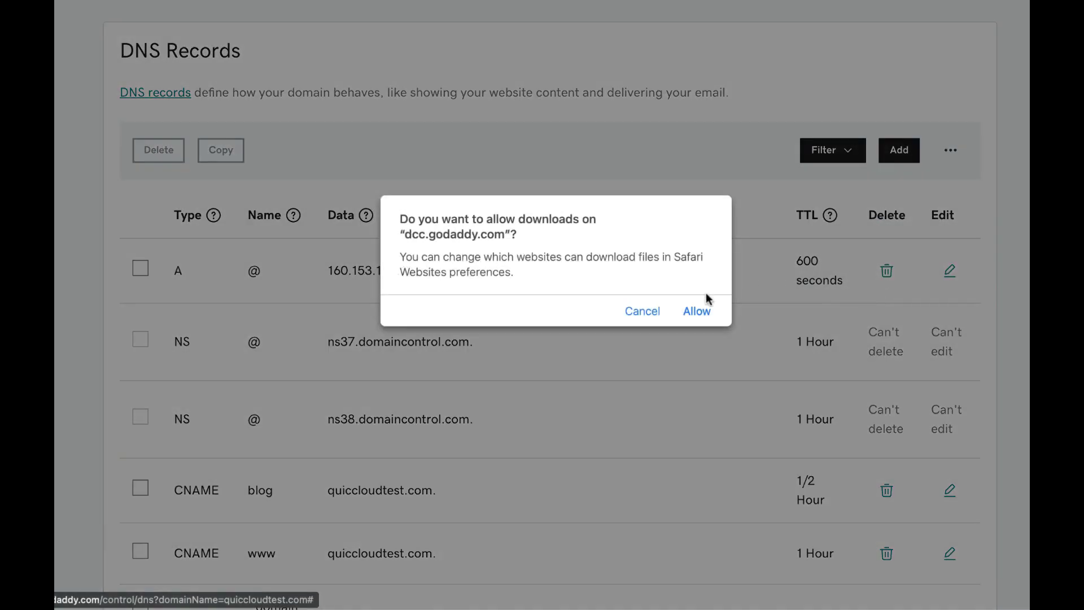
{"action": "left_click", "coordinate": [695, 312]}
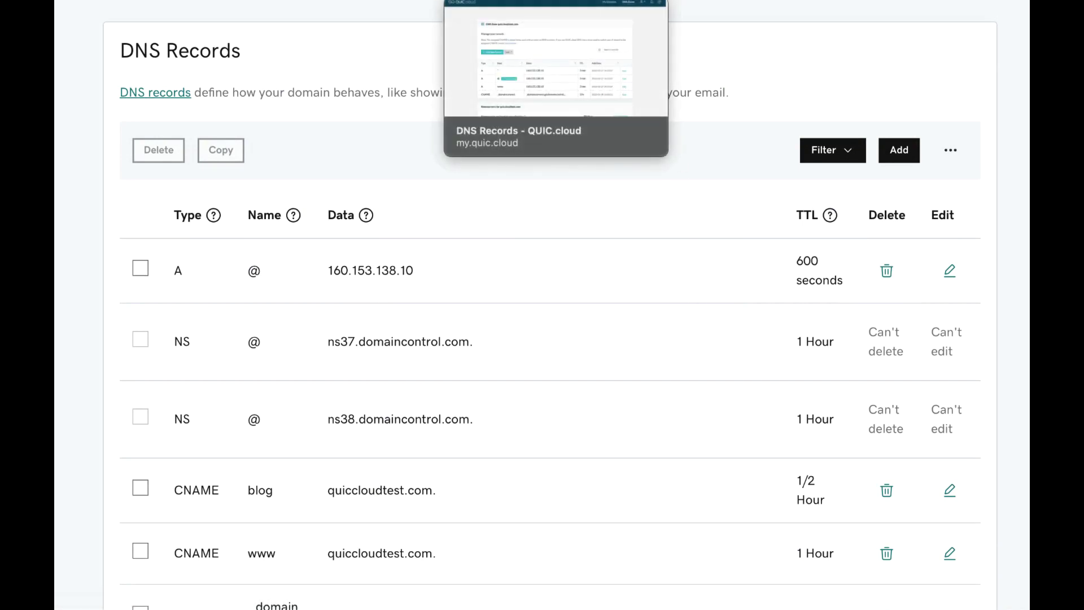
{"action": "left_click", "coordinate": [557, 1]}
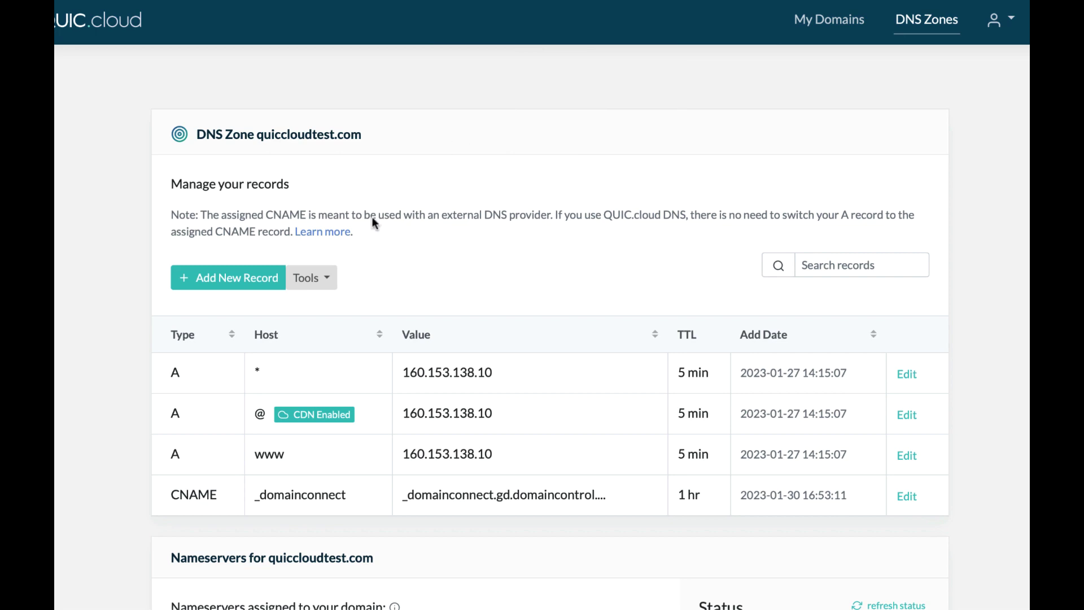
Step: Upload quiccloudtest.com-2.txt through Tools > Import DNS Records
{"action": "left_click", "coordinate": [321, 278]}
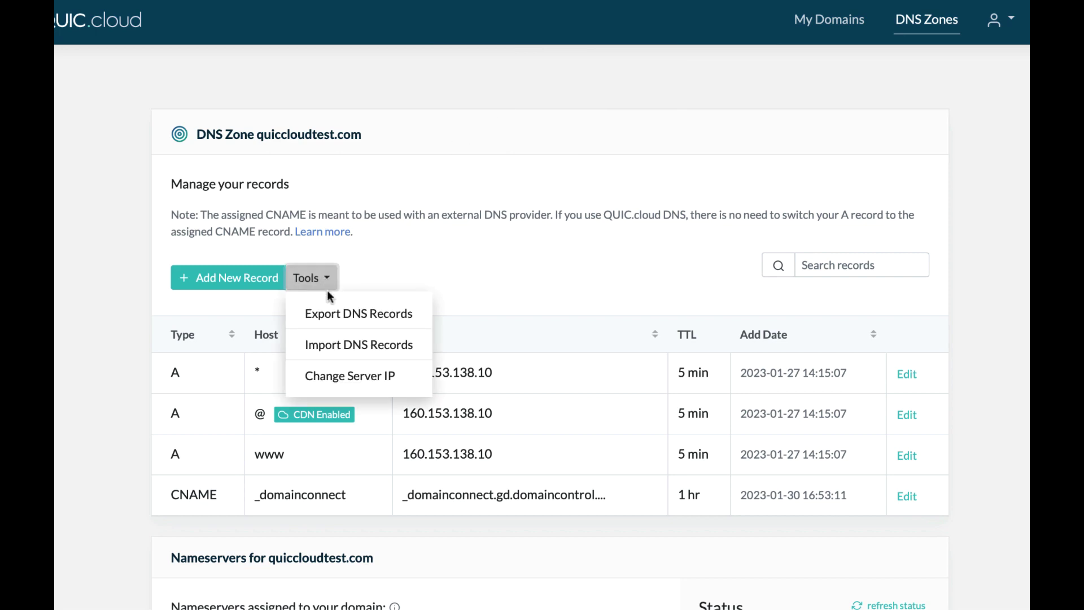
{"action": "left_click", "coordinate": [333, 346]}
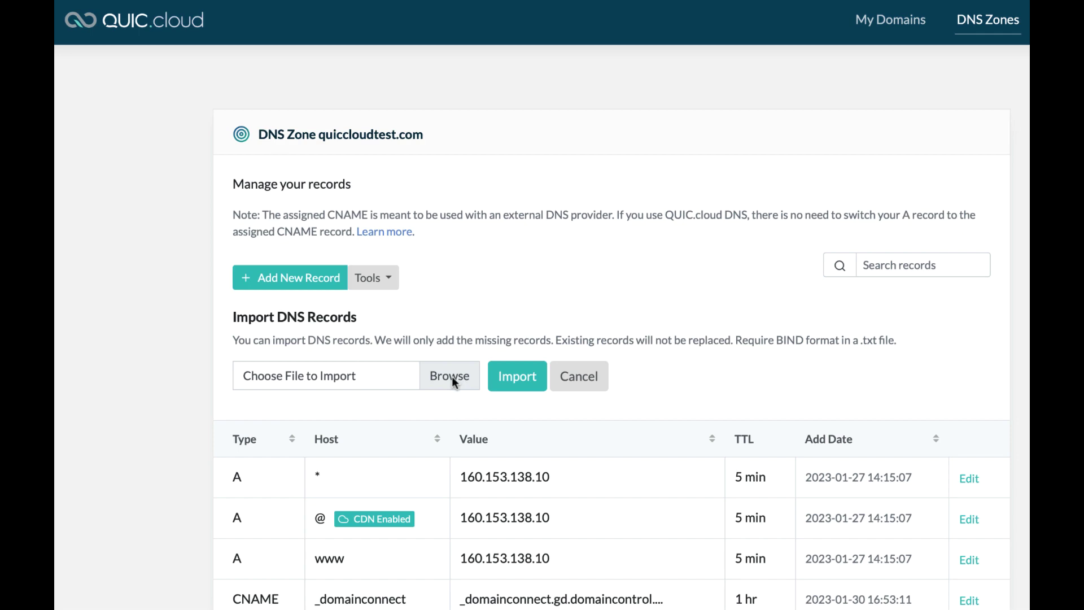
{"action": "left_click", "coordinate": [452, 376]}
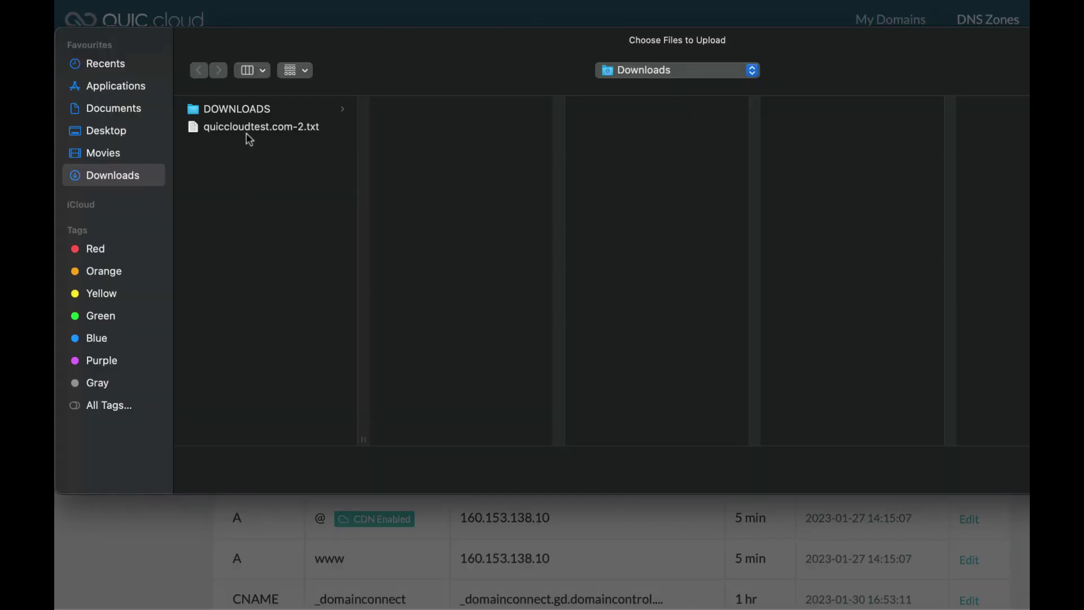
{"action": "left_click", "coordinate": [247, 130]}
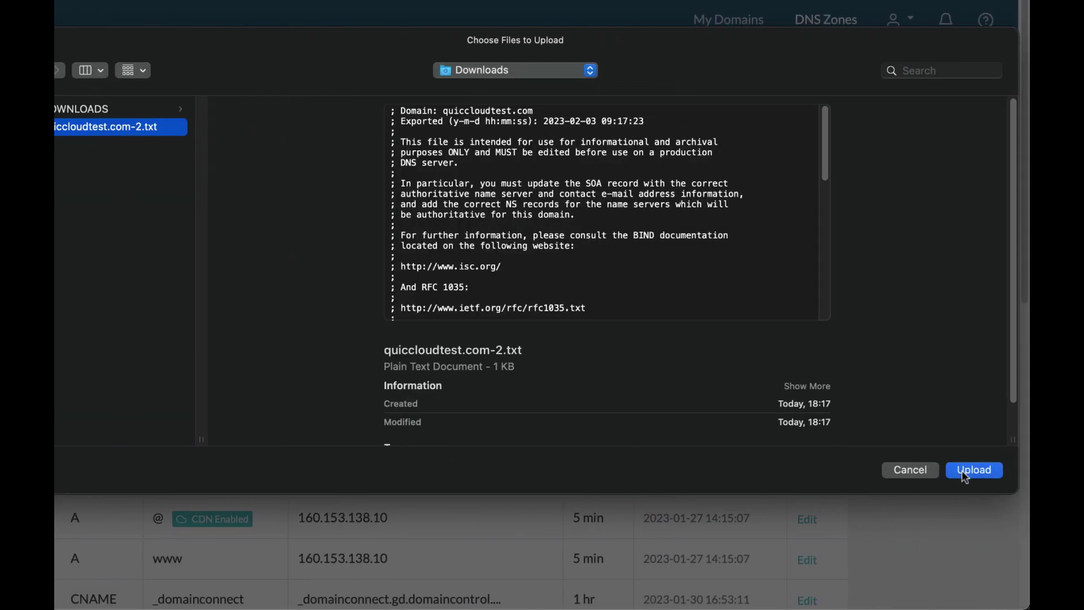
{"action": "left_click", "coordinate": [967, 478]}
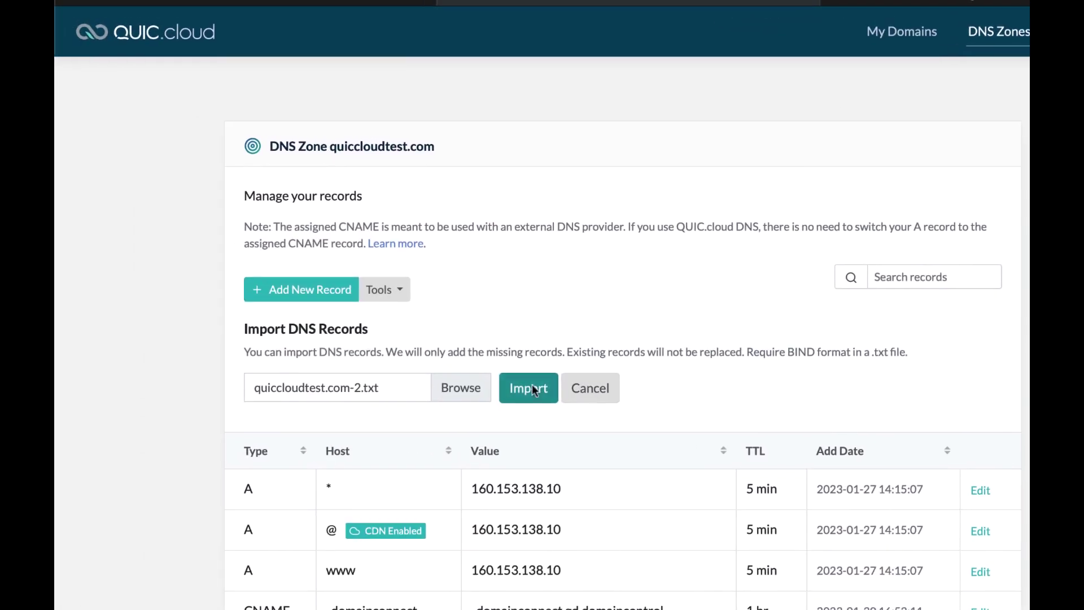
{"action": "left_click", "coordinate": [532, 385]}
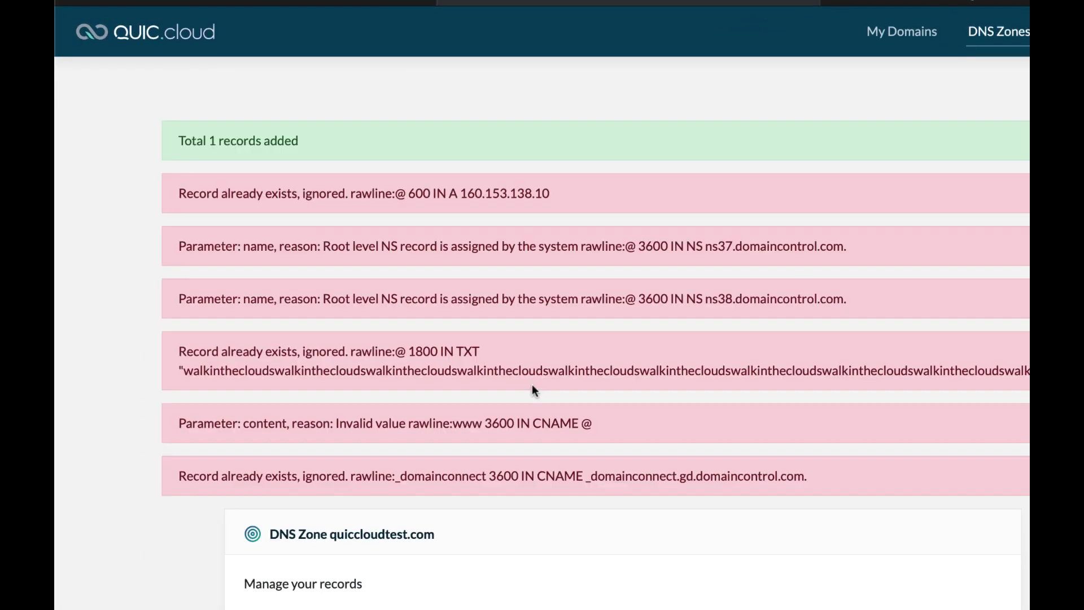
{"action": "scroll", "coordinate": [533, 385], "scroll_direction": "down", "scroll_amount": 4}
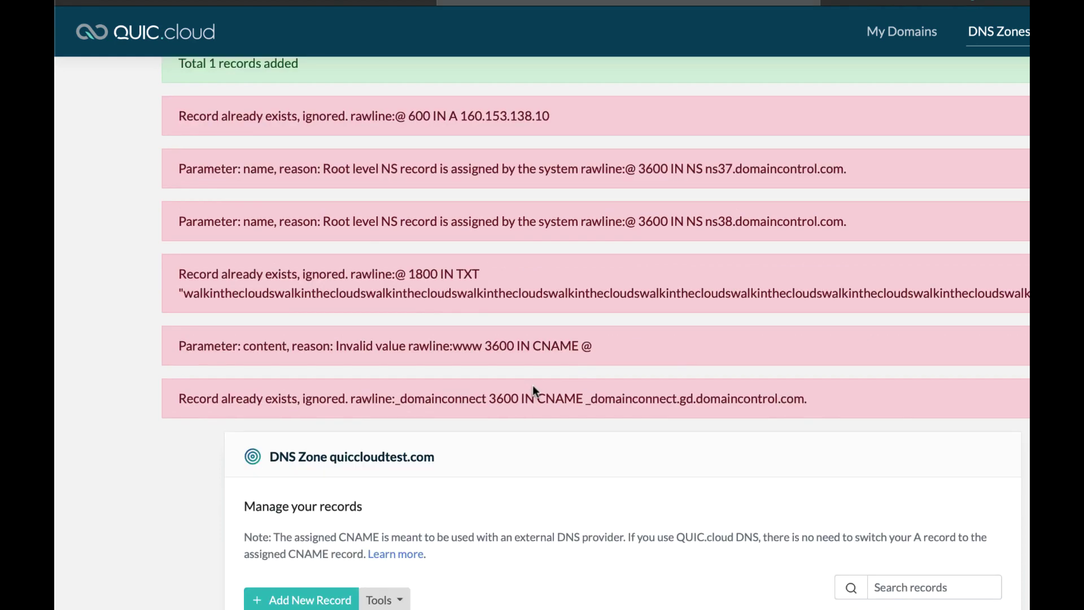
{"action": "scroll", "coordinate": [533, 386], "scroll_direction": "down", "scroll_amount": 5}
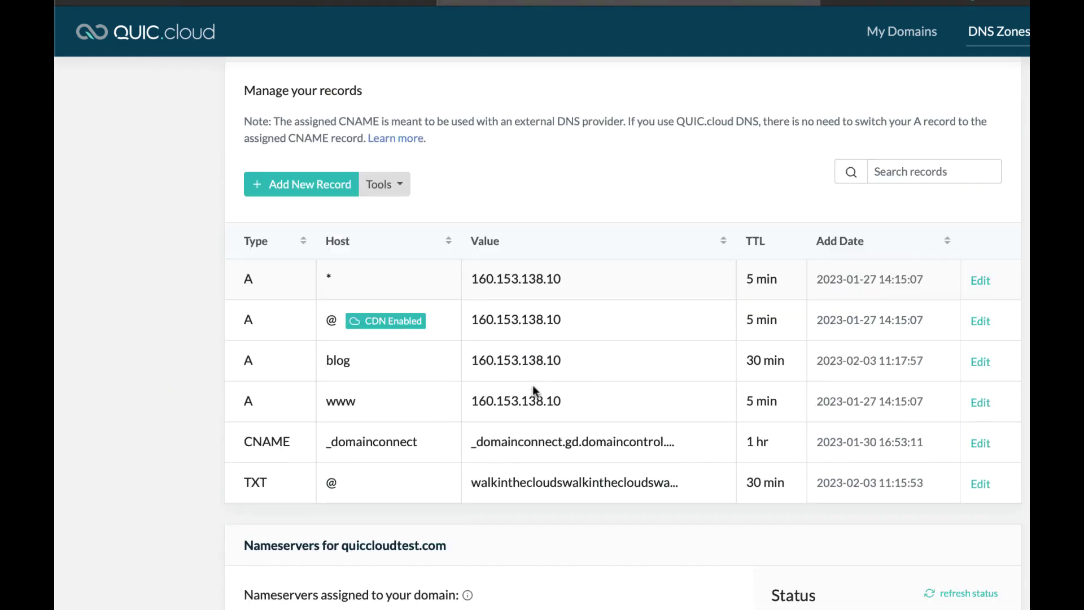